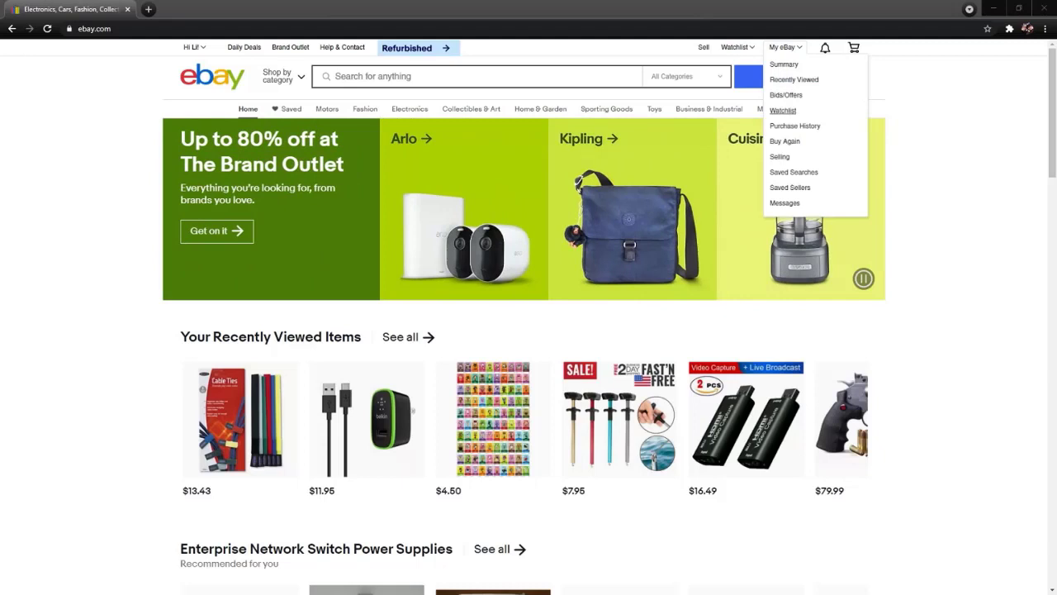
Step: Go to the My eBay Selling Overview showing 1 active listing and $0.00 sales
click(780, 156)
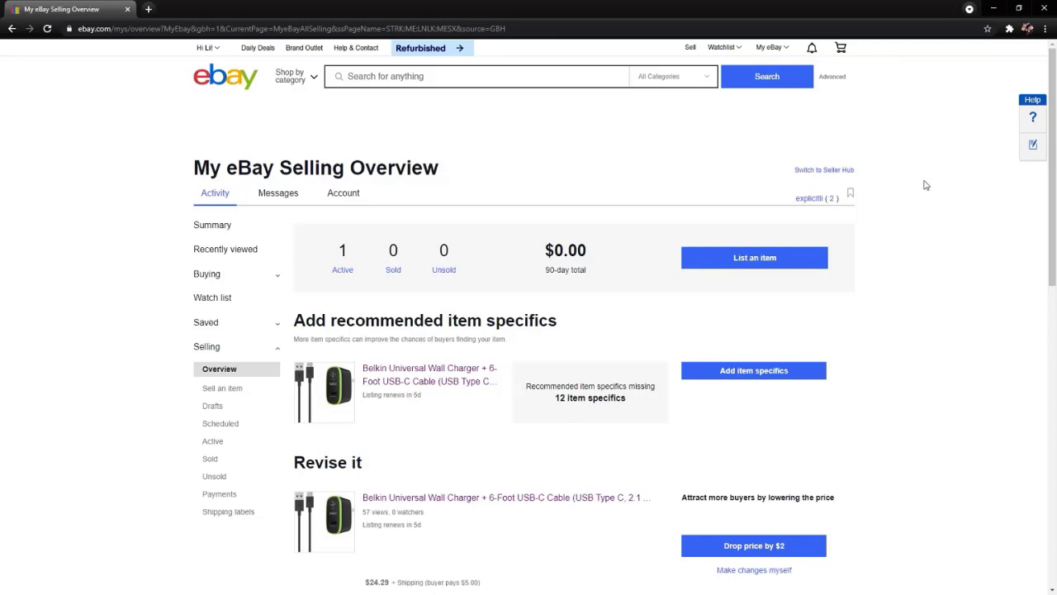
Step: Switch from My eBay selling tools to the Seller Hub Overview dashboard
click(816, 171)
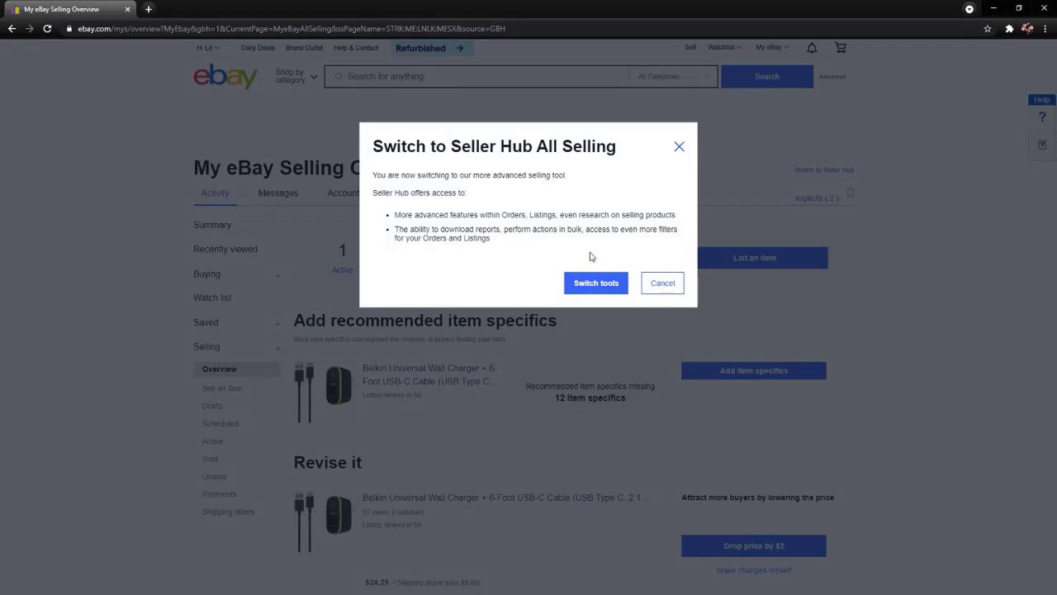
click(594, 286)
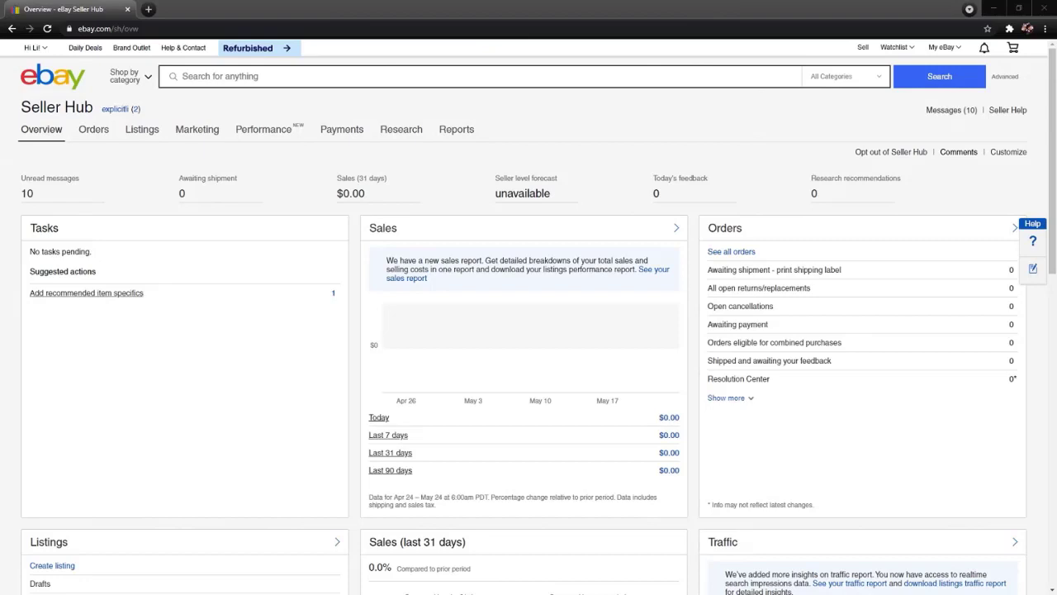
scroll(529, 330, down, 1)
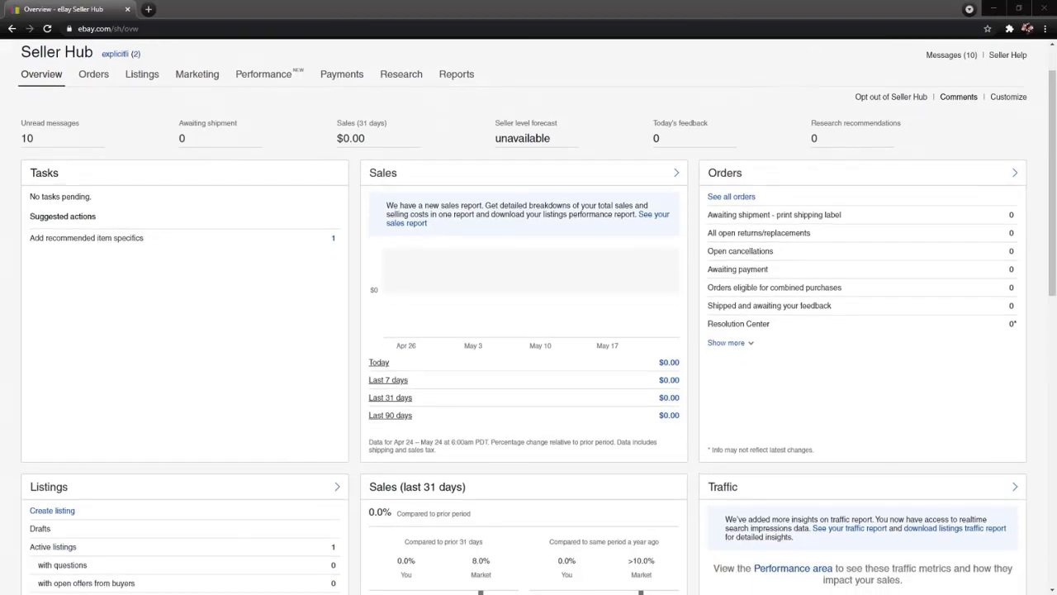
scroll(528, 330, down, 3)
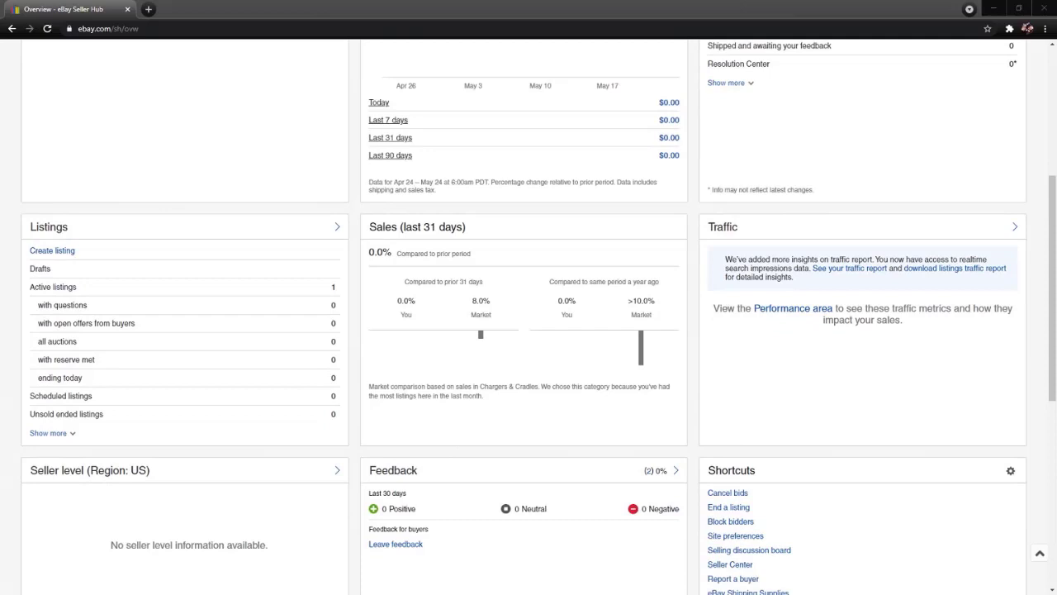
scroll(528, 331, down, 1)
scroll(529, 330, down, 2)
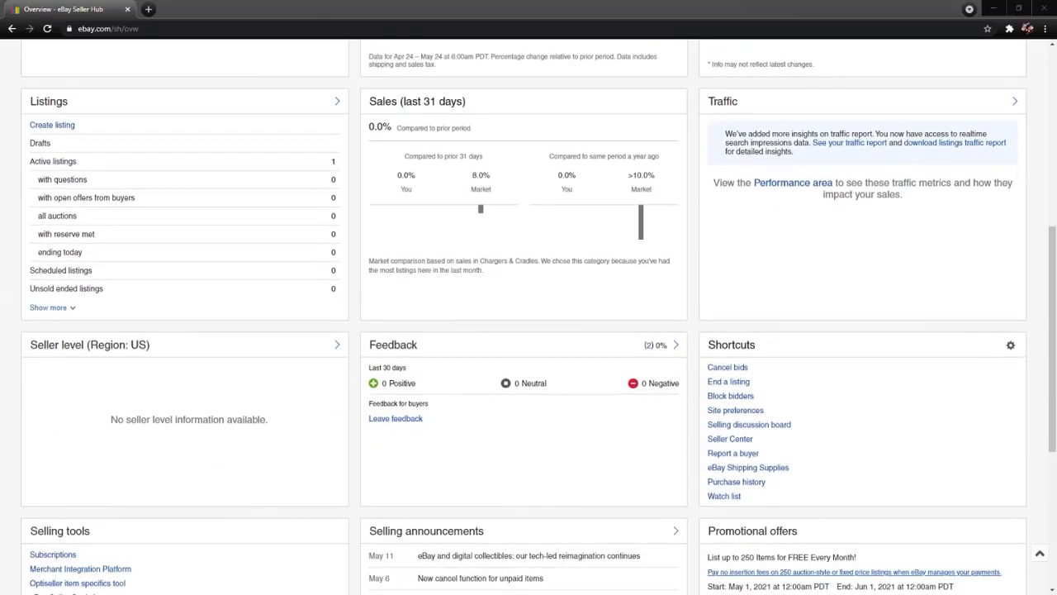
scroll(529, 331, down, 1)
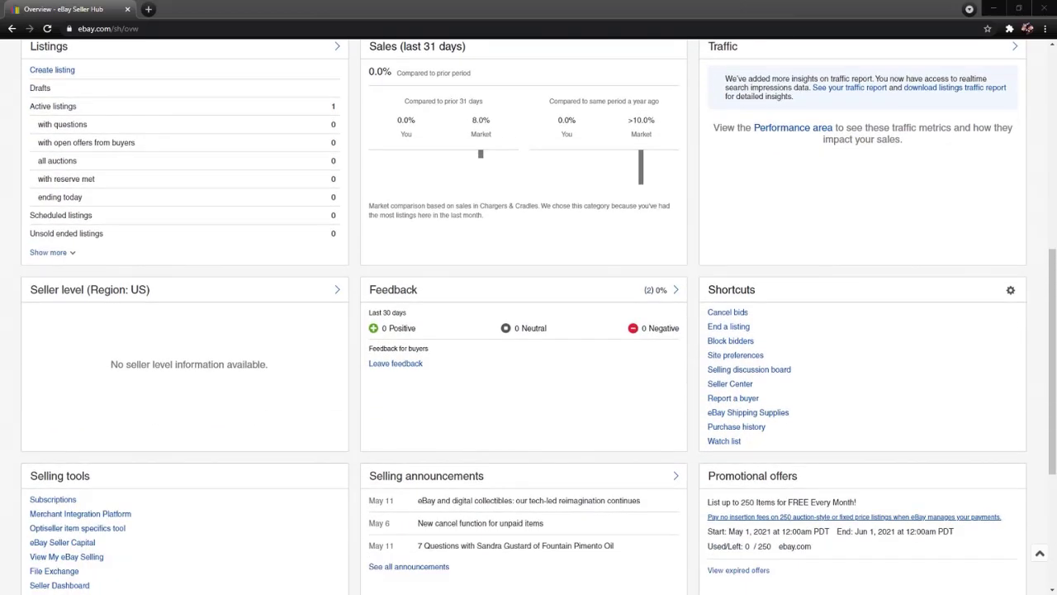
scroll(529, 330, down, 3)
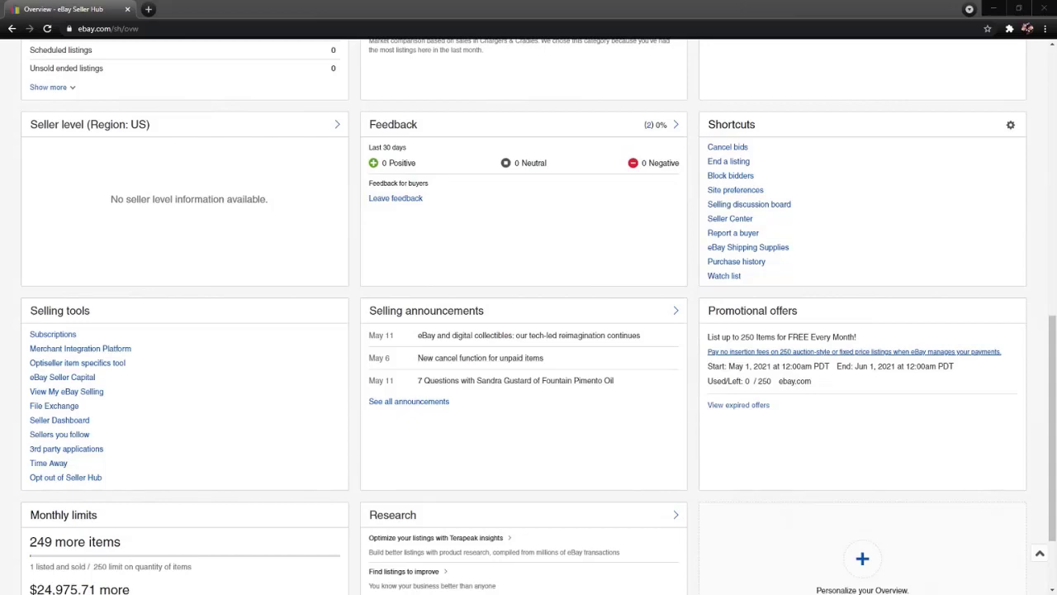
scroll(528, 330, down, 3)
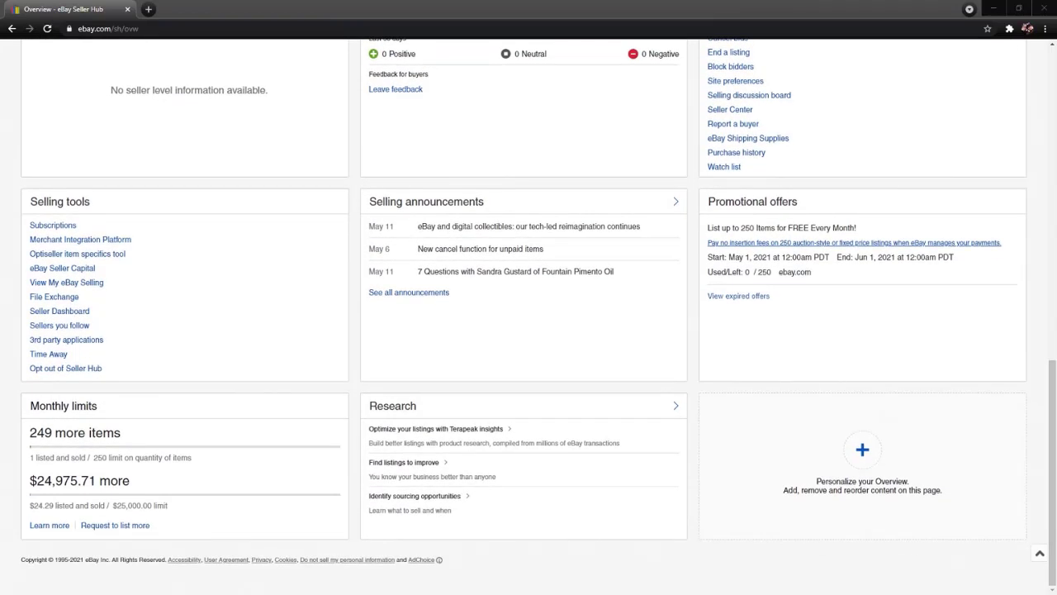
key(Home)
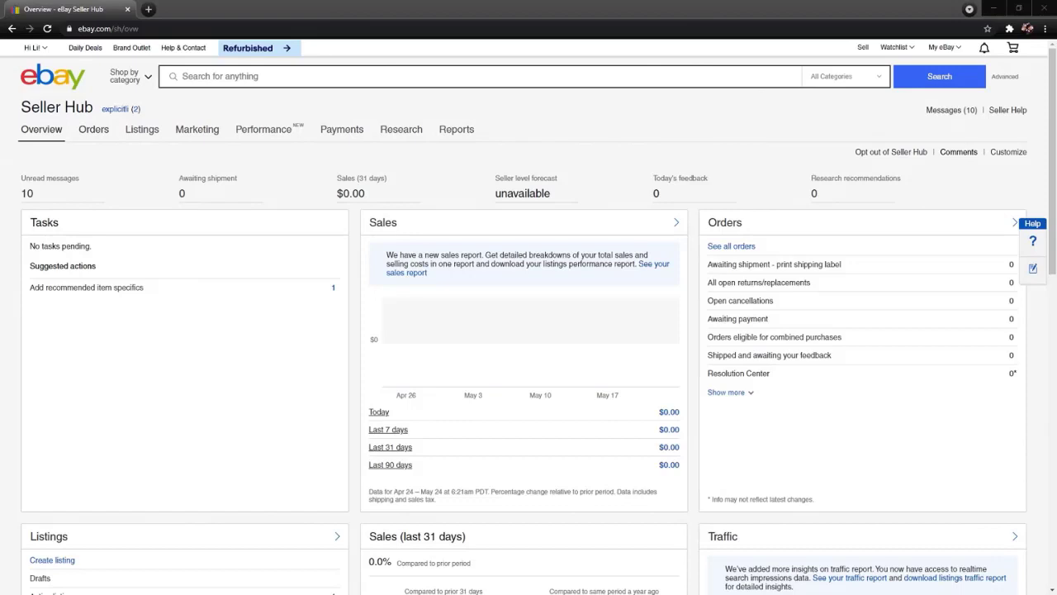
Step: Tour Orders: awaiting shipment, Shipping labels, then All orders showing 0 results
click(94, 129)
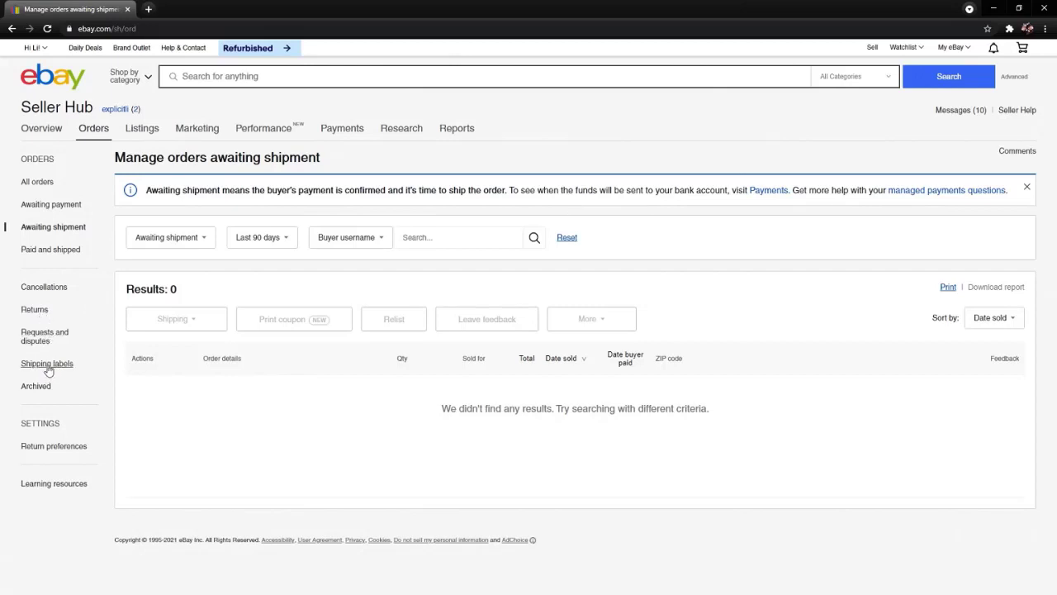
click(47, 363)
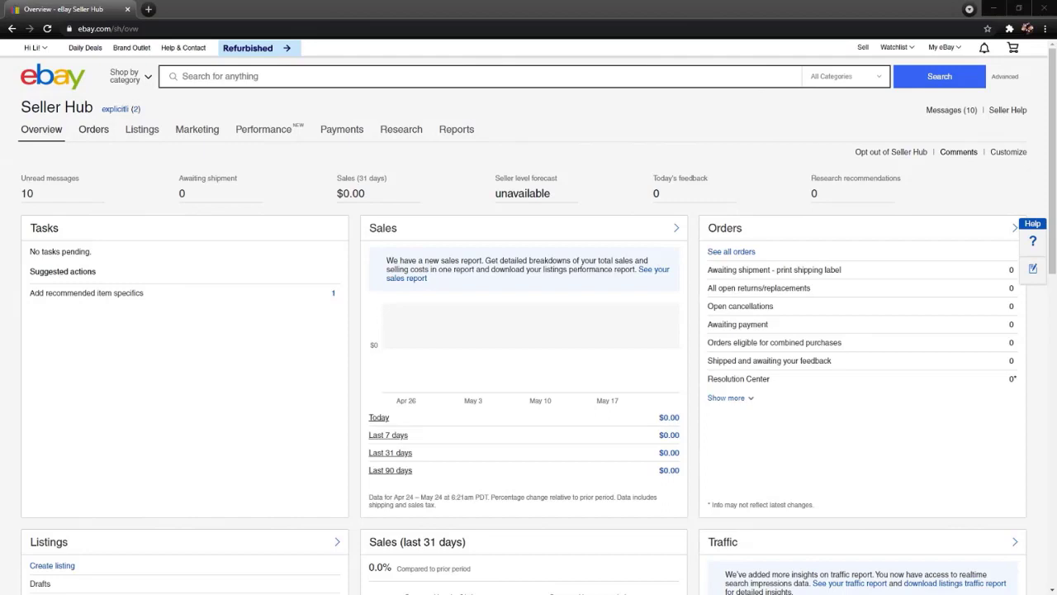
click(93, 129)
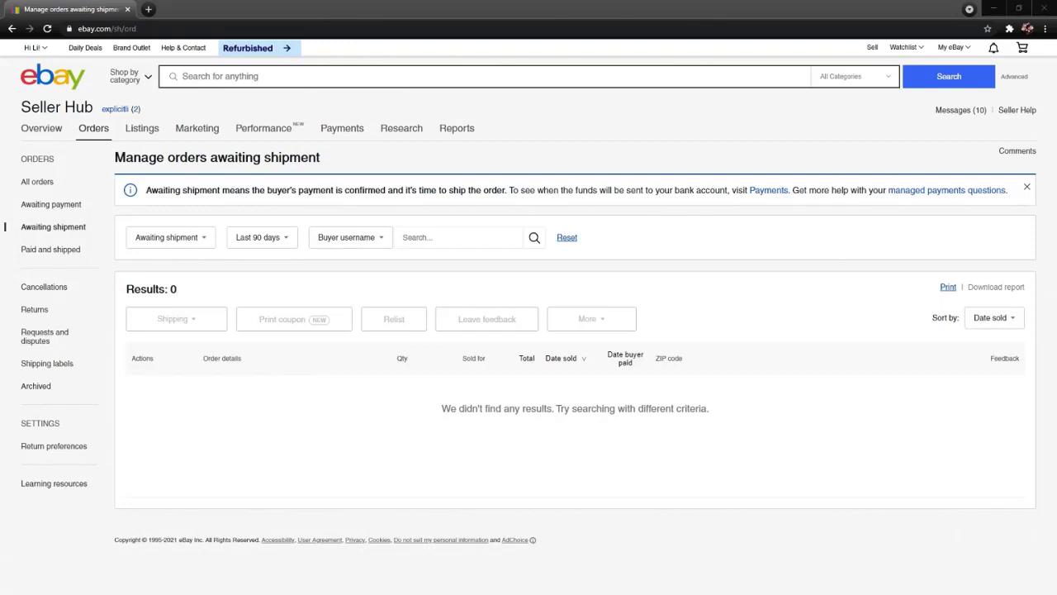
click(37, 181)
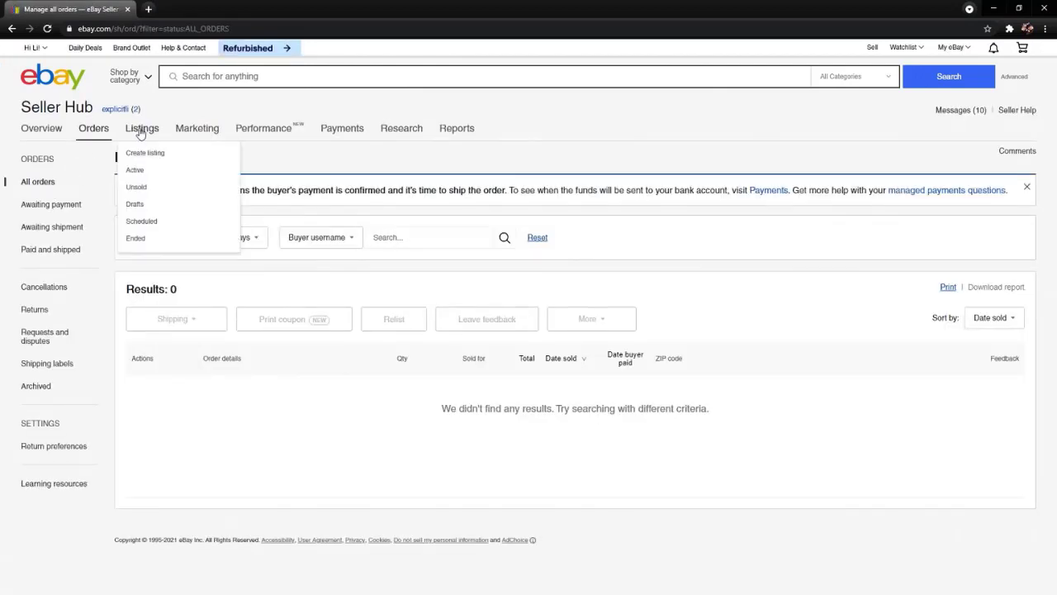
Step: View the active Belkin charger listing, then the Marketing summary with Branding and Merchandising
click(141, 129)
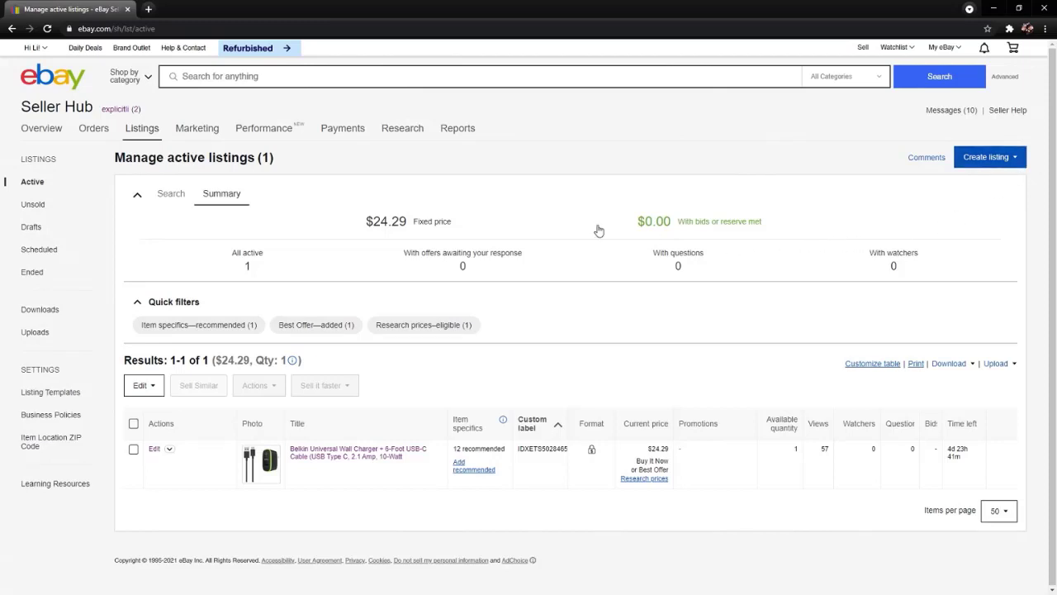
click(199, 128)
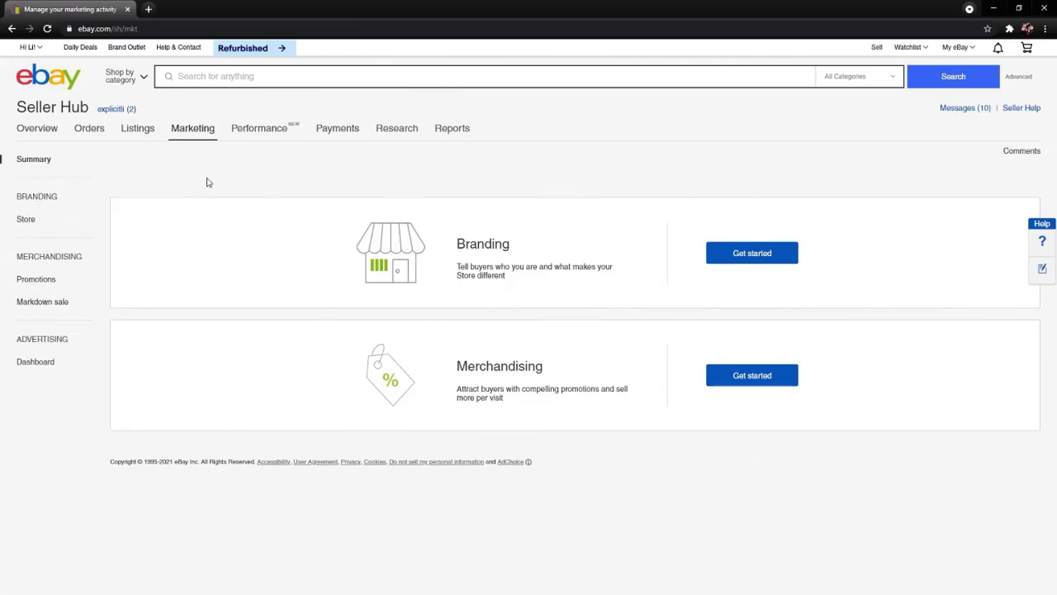
Step: Review the Performance summary, then the Payments financial summary with $0.00 available
click(259, 128)
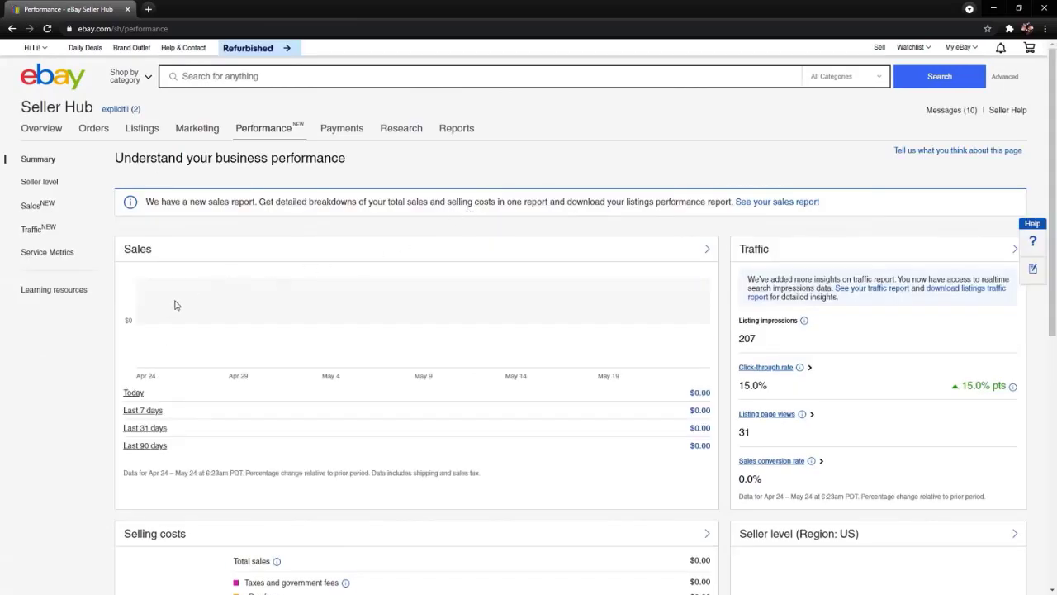
scroll(182, 296, down, 1)
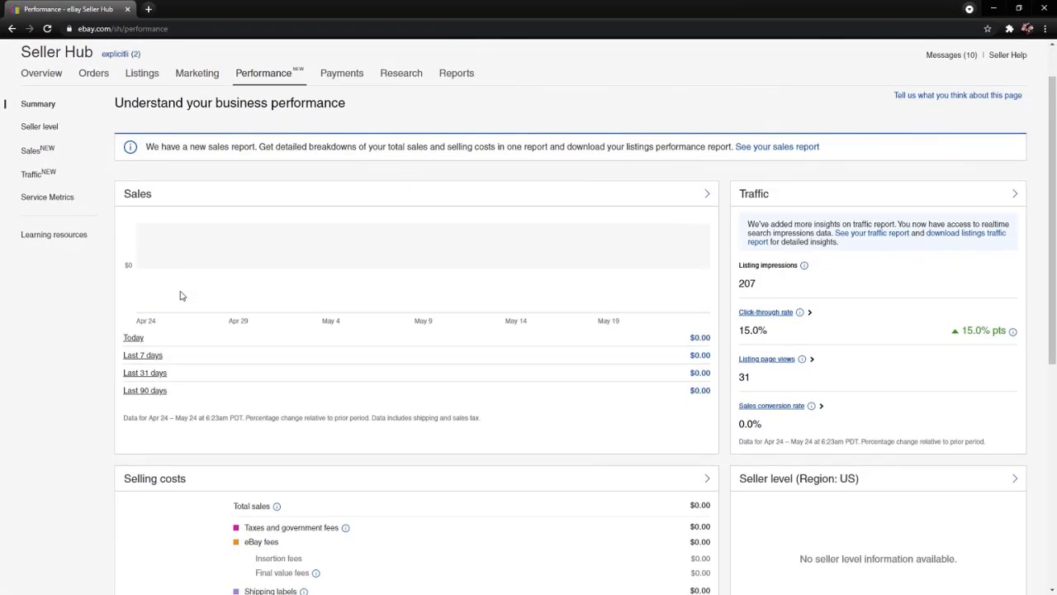
scroll(181, 296, down, 1)
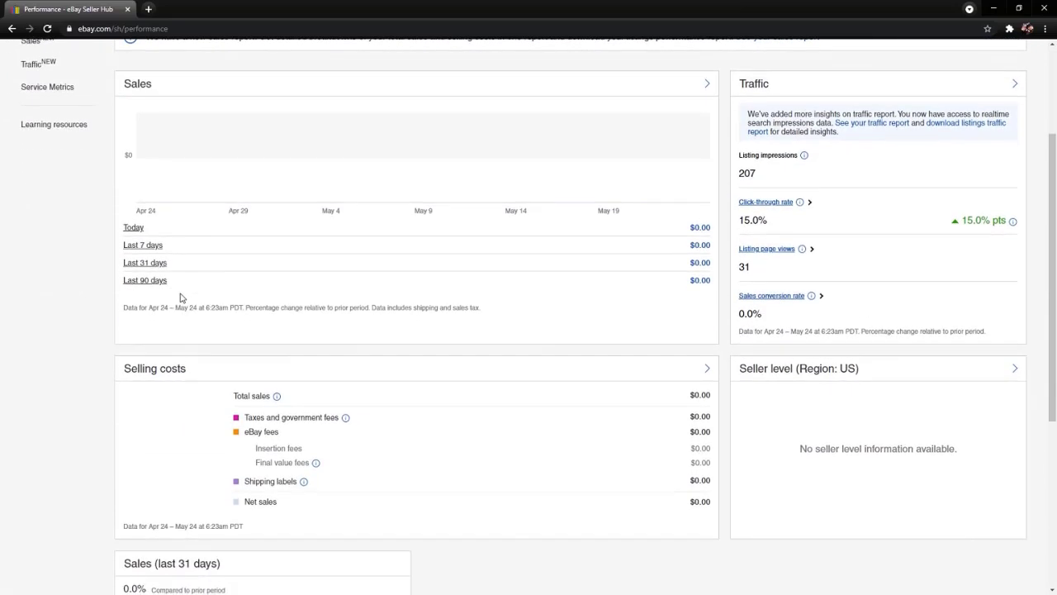
scroll(181, 295, down, 2)
scroll(182, 296, down, 2)
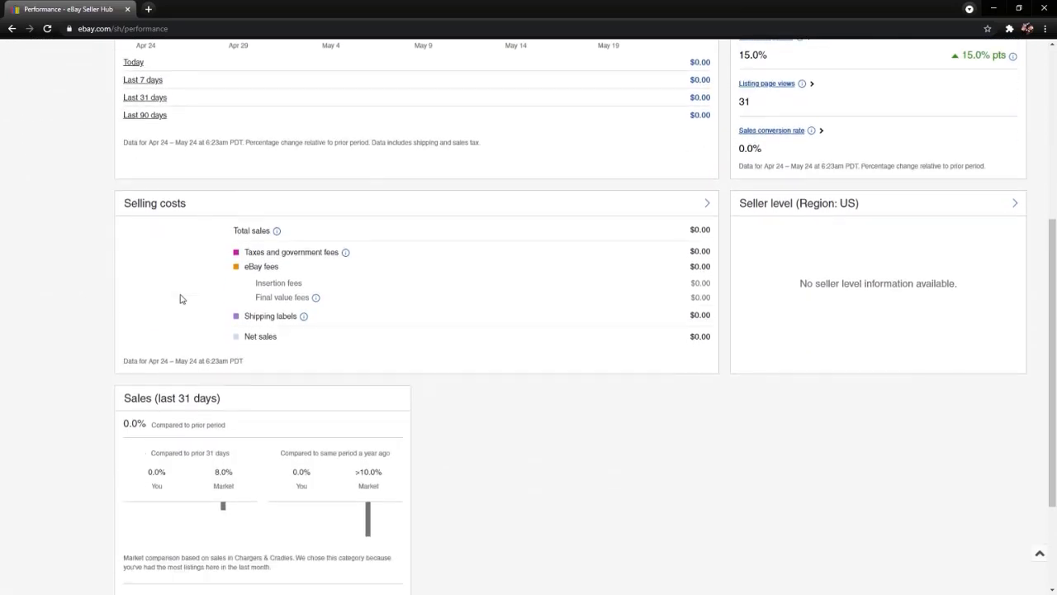
scroll(181, 299, up, 3)
scroll(182, 299, up, 2)
scroll(182, 299, up, 2)
scroll(182, 299, up, 2)
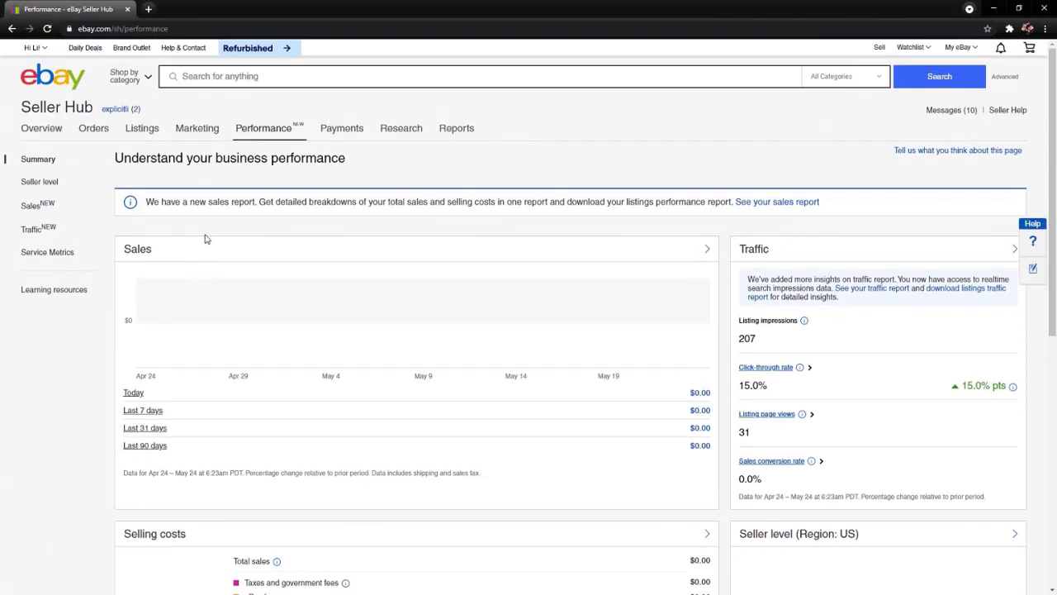
click(342, 128)
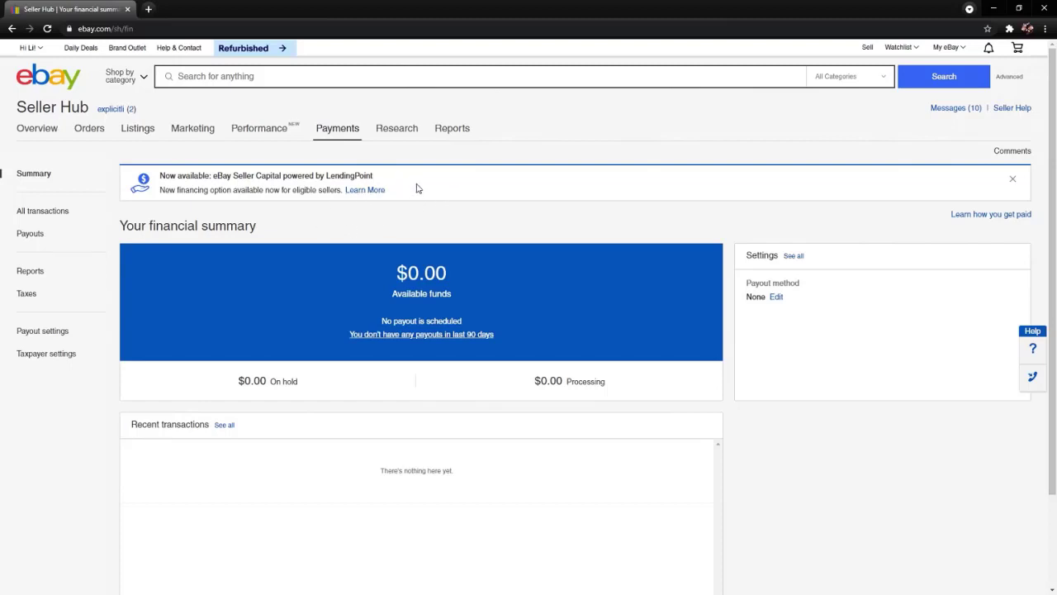
Step: Visit Terapeak product research, dismissing the intro video and tips
click(396, 128)
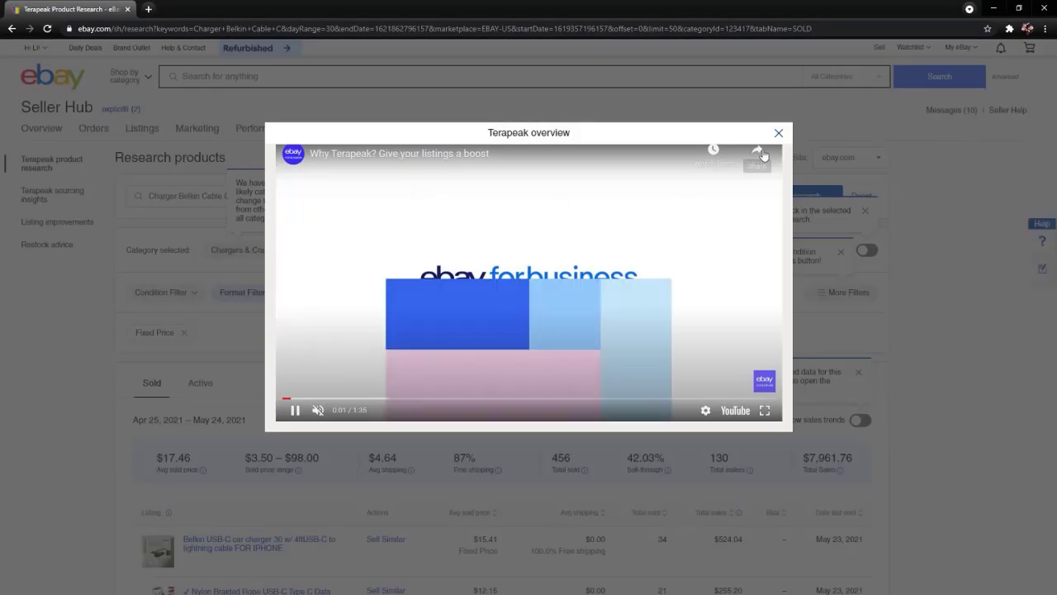
click(779, 132)
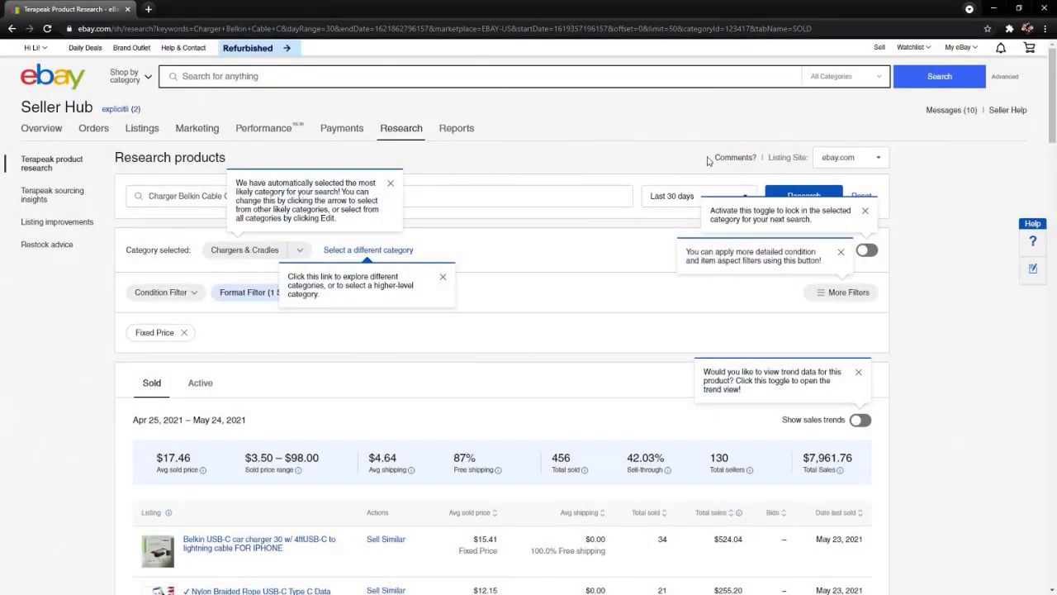
scroll(439, 303, down, 1)
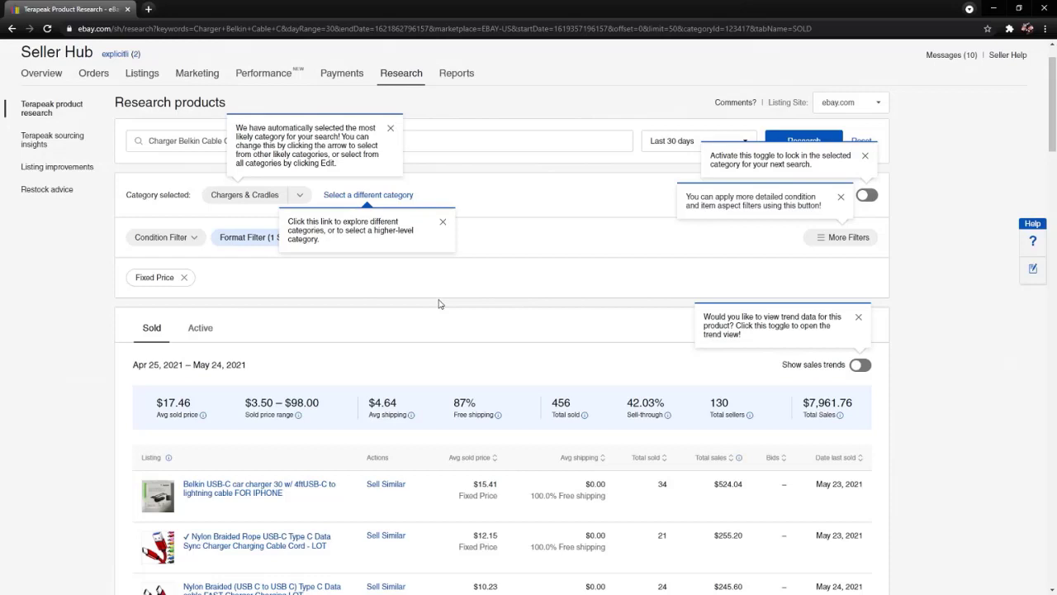
scroll(439, 303, up, 2)
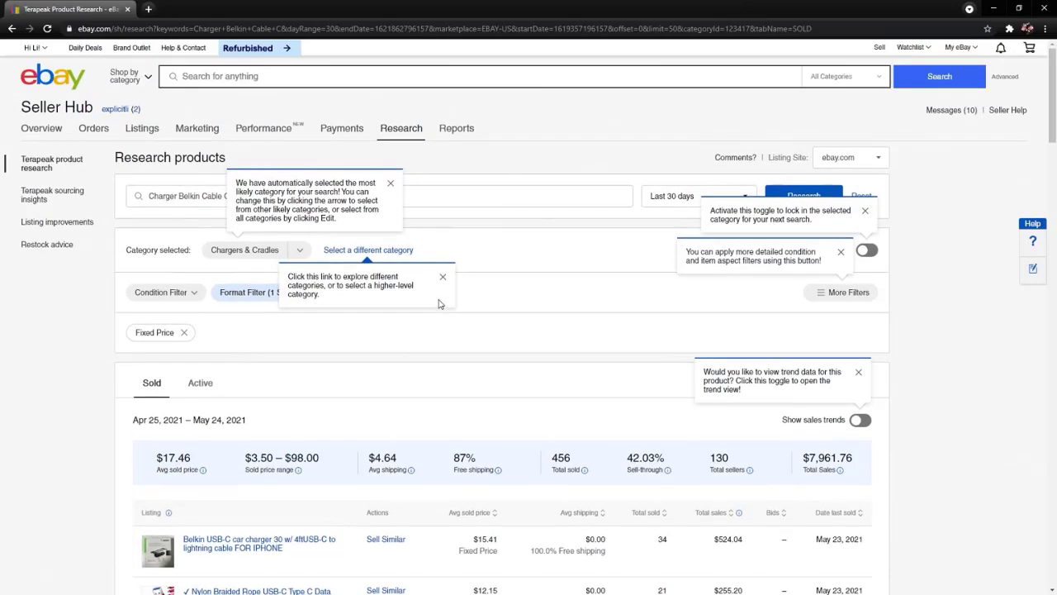
click(443, 279)
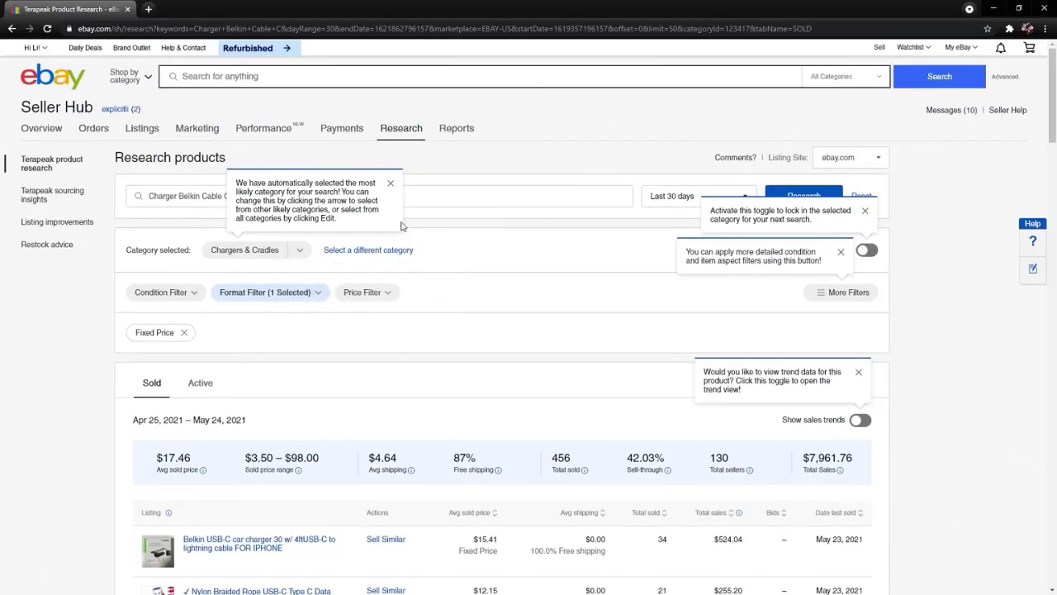
click(391, 183)
Step: Move to the Reports Downloads page showing no download history
click(456, 128)
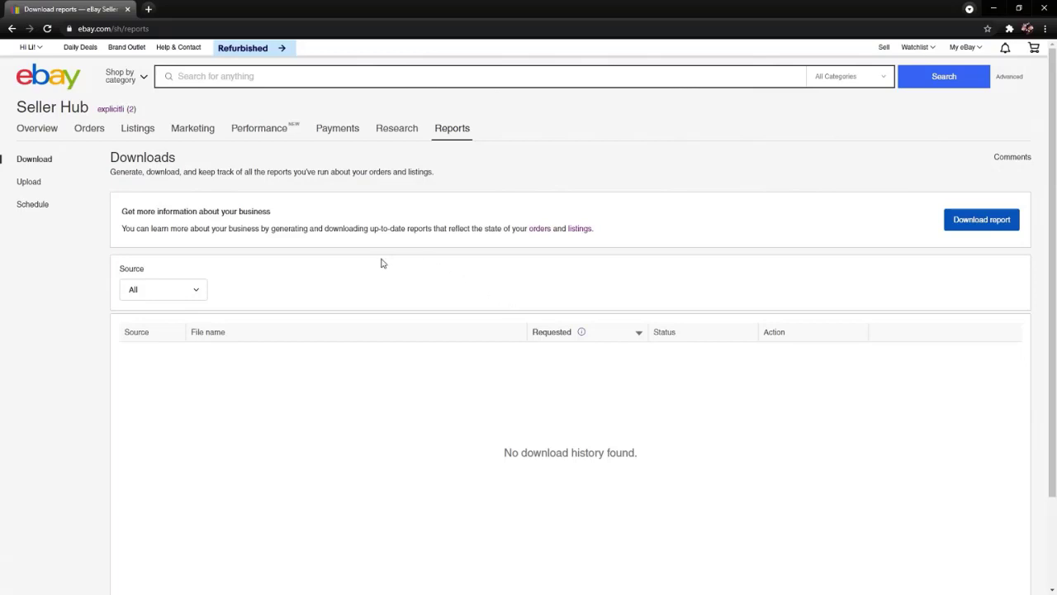
Step: View the Reports Uploads page with template options and no upload history
click(28, 181)
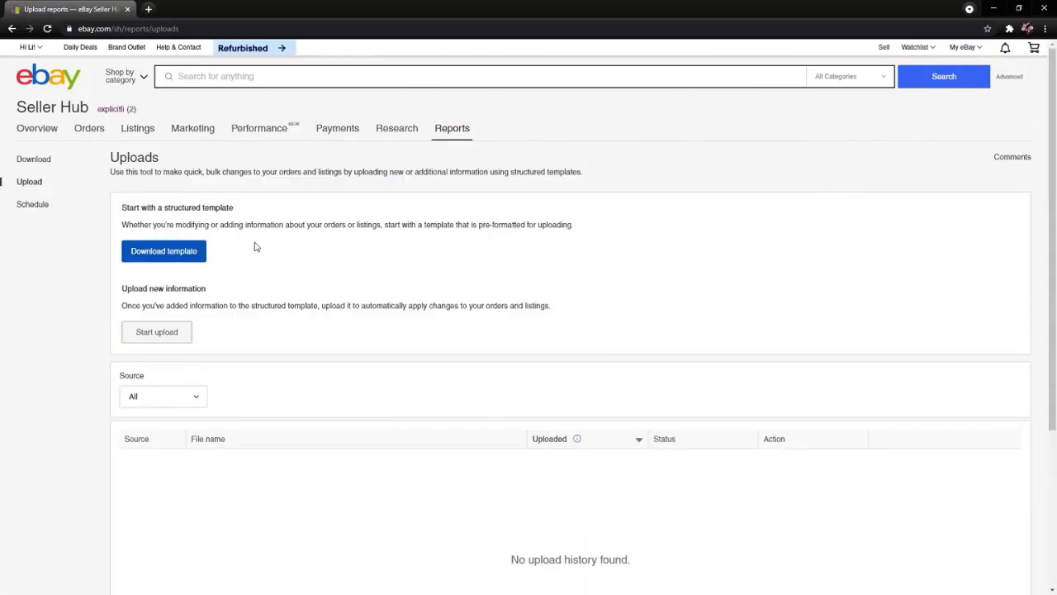